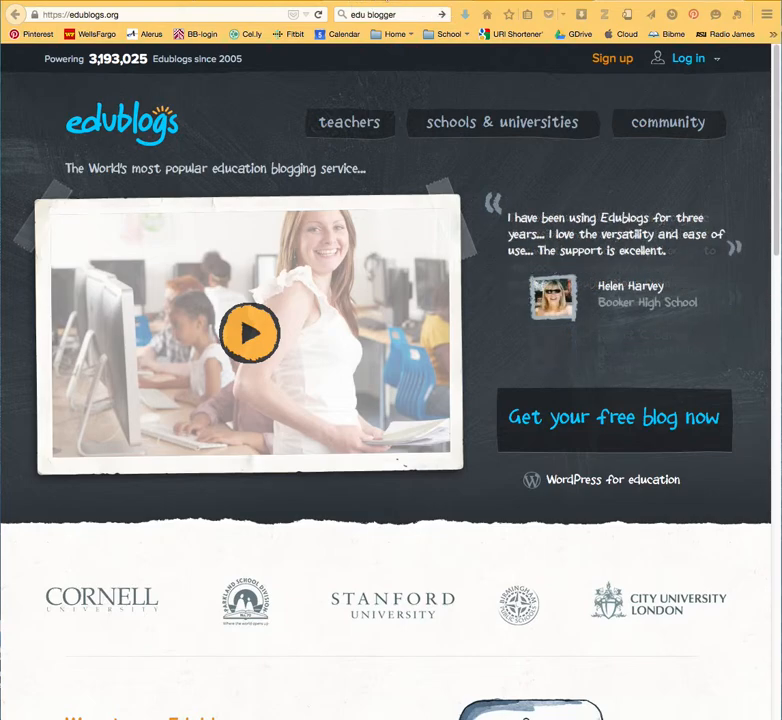
Switch to Blogger and start a new blog titled "Doxie Duo Learning Today" with the Picture Window template.
{"action": "left_click", "coordinate": [387, 1]}
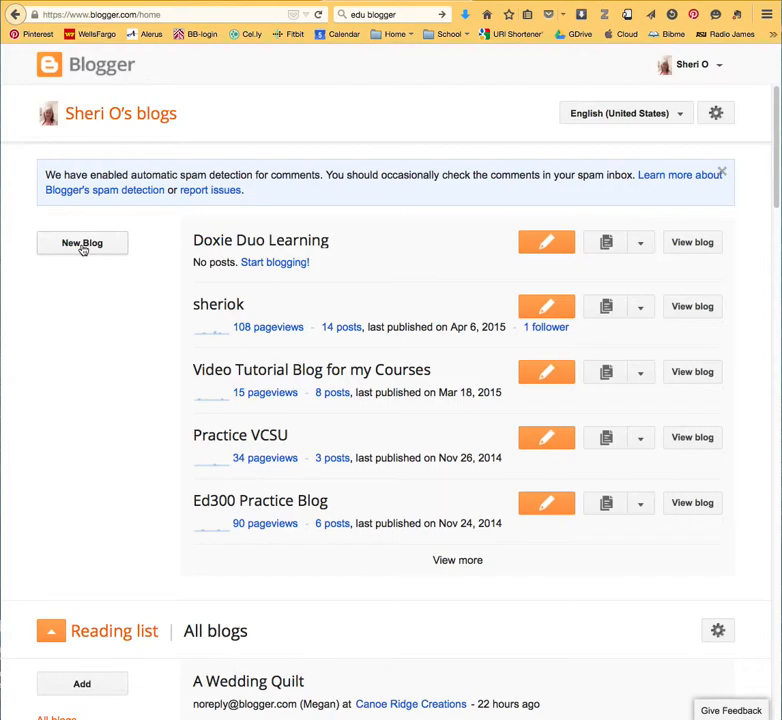
{"action": "left_click", "coordinate": [690, 66]}
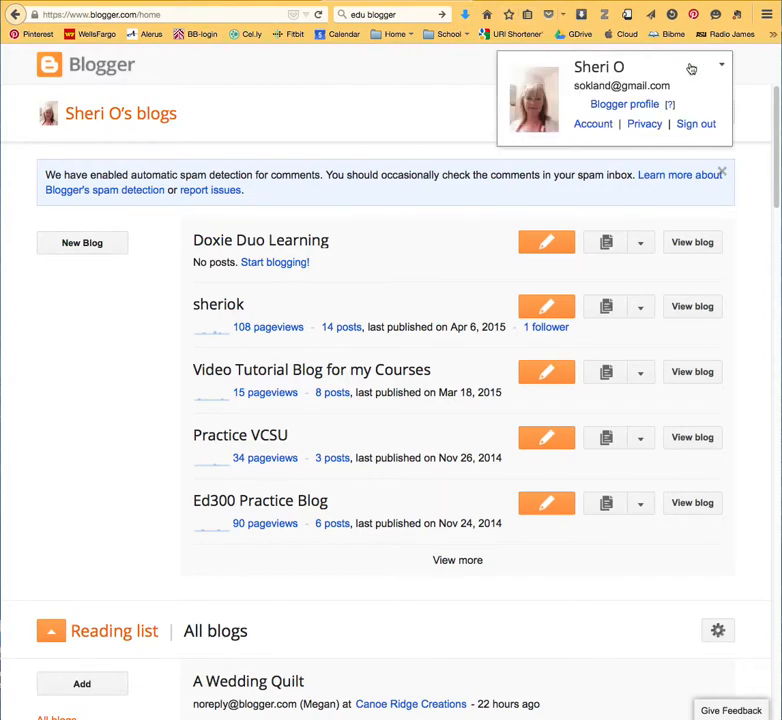
{"action": "left_click", "coordinate": [89, 249]}
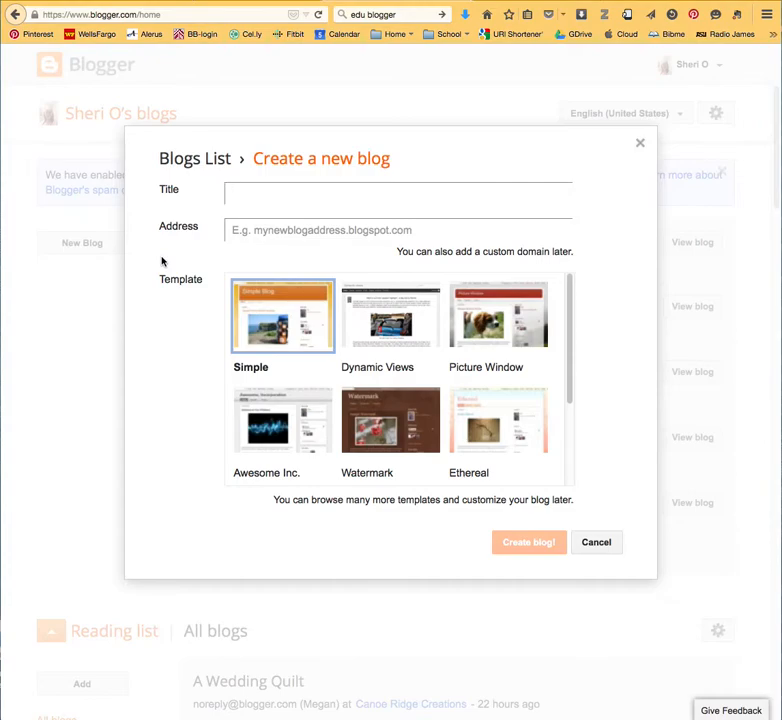
{"action": "type", "text": "Doxie Duo Learning Today"}
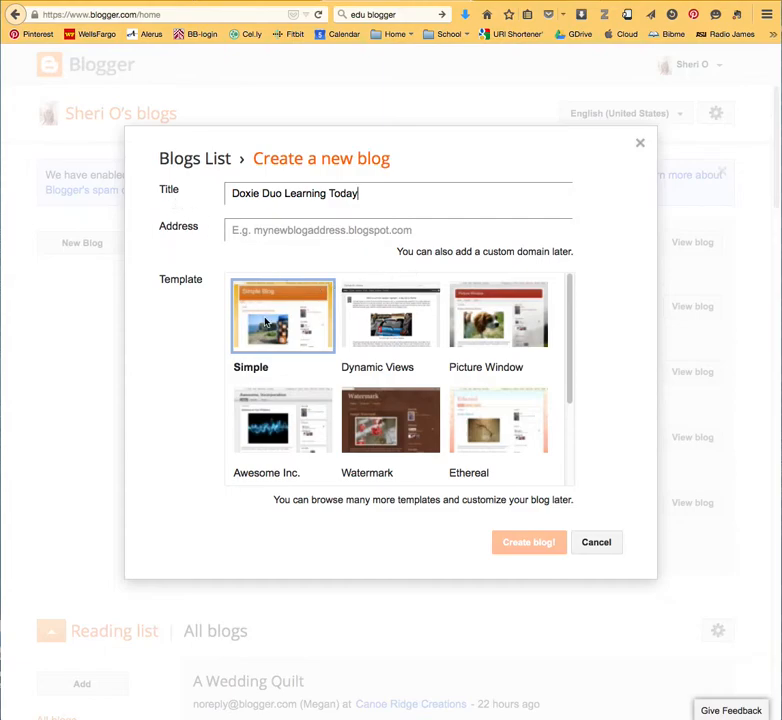
{"action": "left_click", "coordinate": [521, 317]}
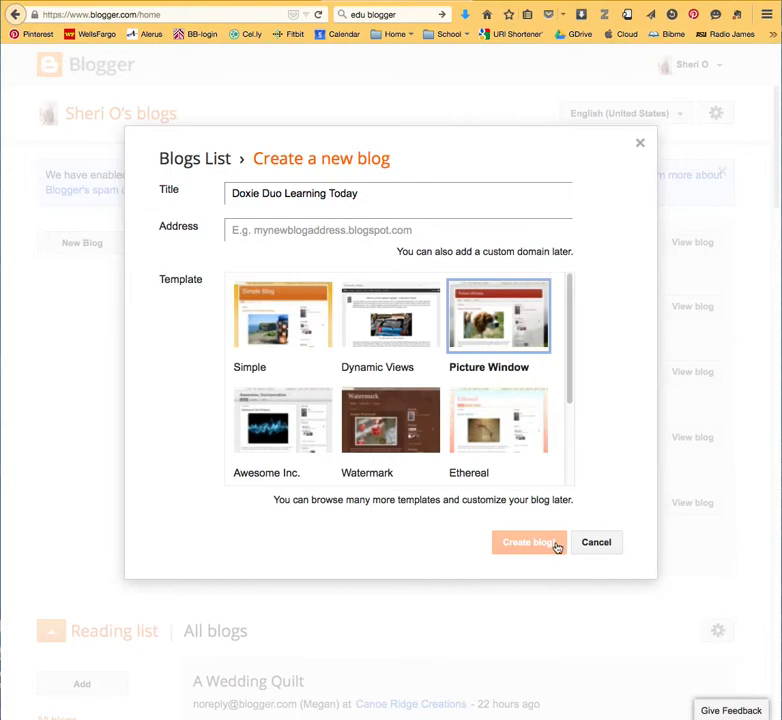
Set the new blog's address to doxieduolearningtoday.blogspot.com and create the blog.
{"action": "scroll", "coordinate": [533, 400], "scroll_direction": "down", "scroll_amount": 3}
{"action": "left_click", "coordinate": [360, 229]}
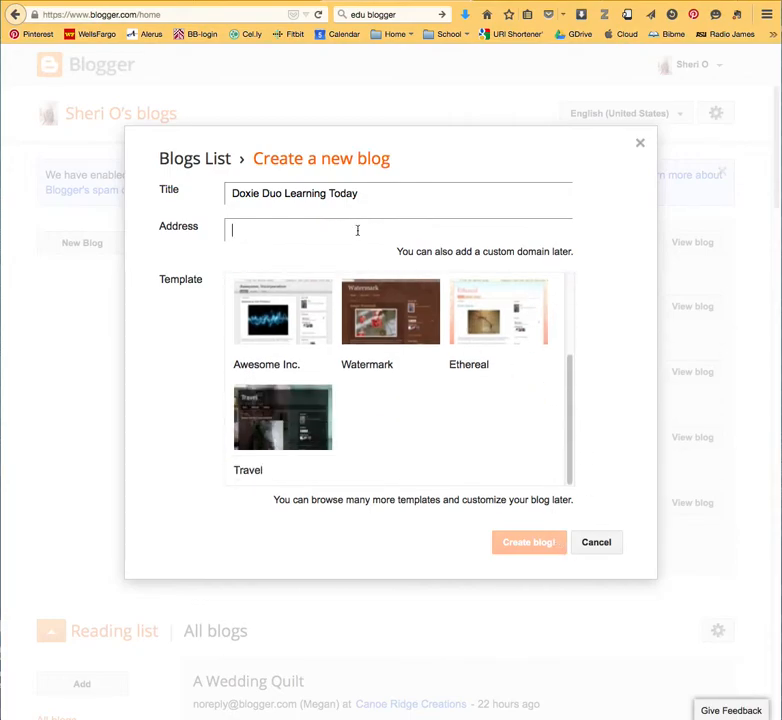
{"action": "type", "text": "d"}
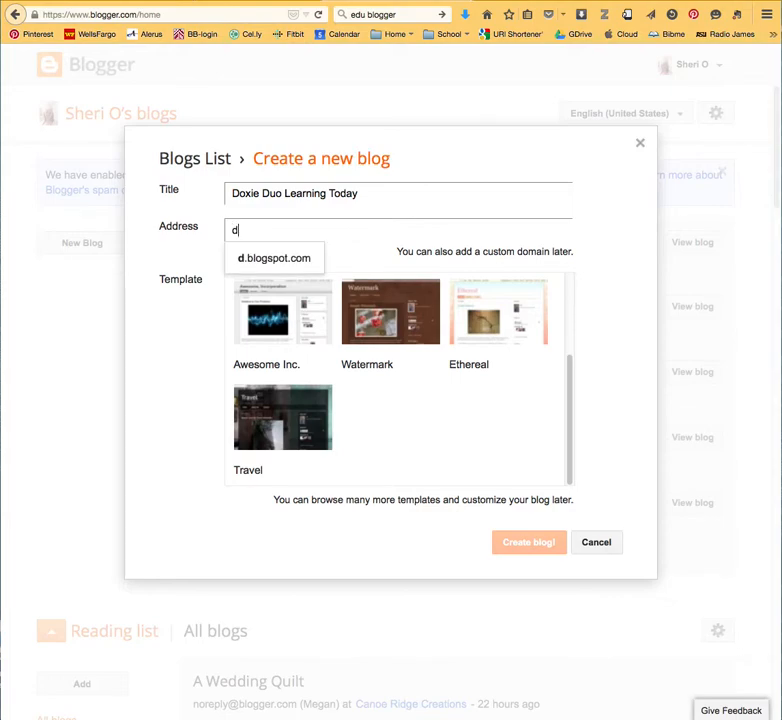
{"action": "type", "text": "oxi"}
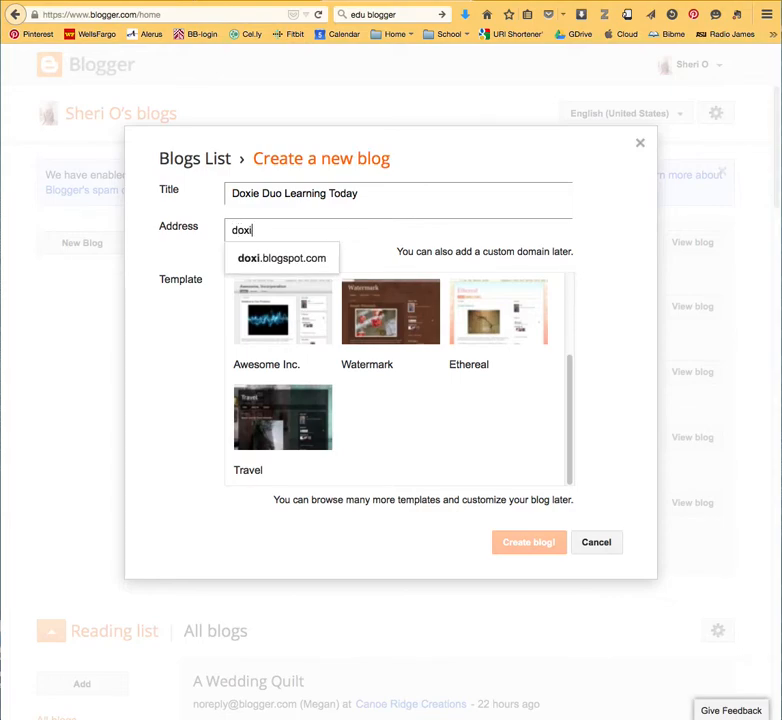
{"action": "type", "text": "eduo"}
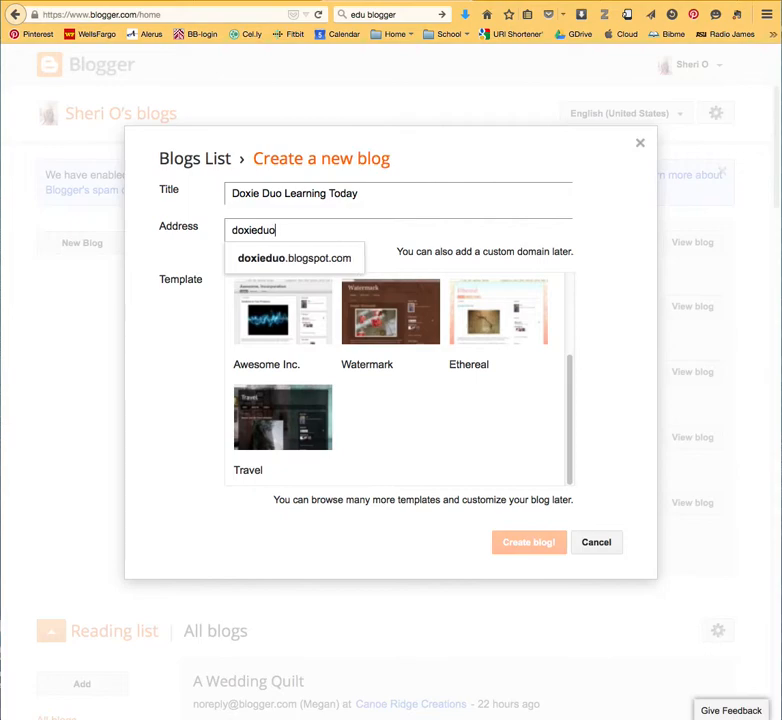
{"action": "type", "text": "learningtoday"}
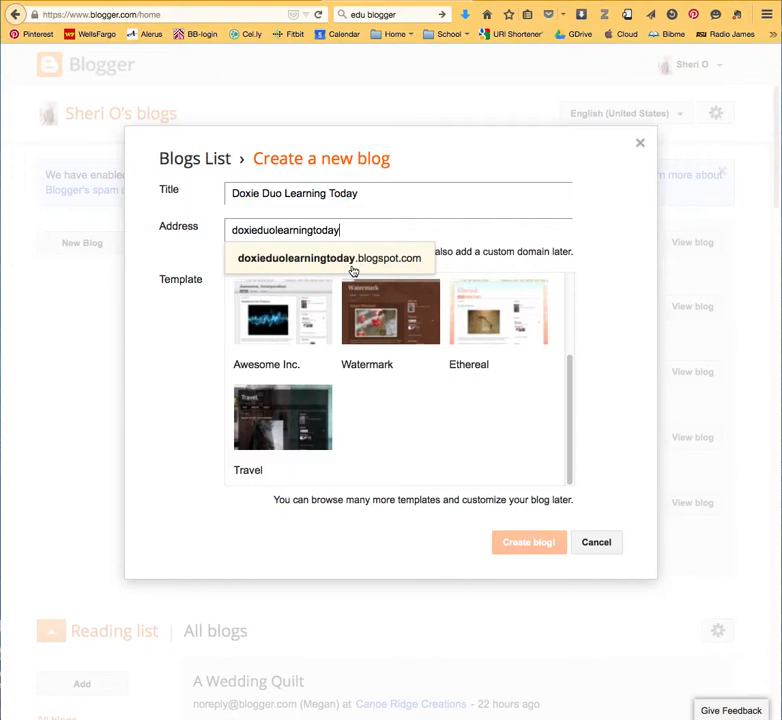
{"action": "left_click", "coordinate": [520, 551]}
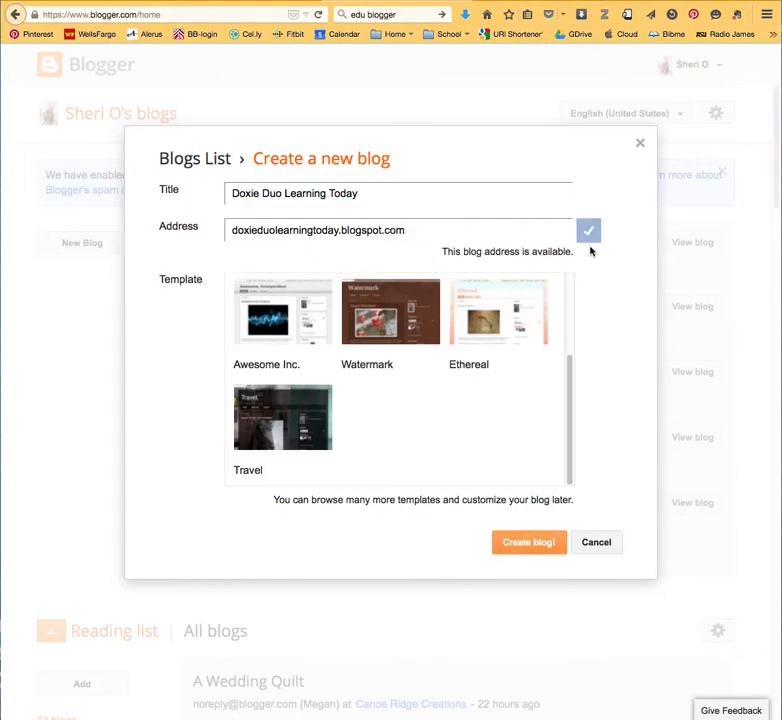
{"action": "left_click", "coordinate": [524, 543]}
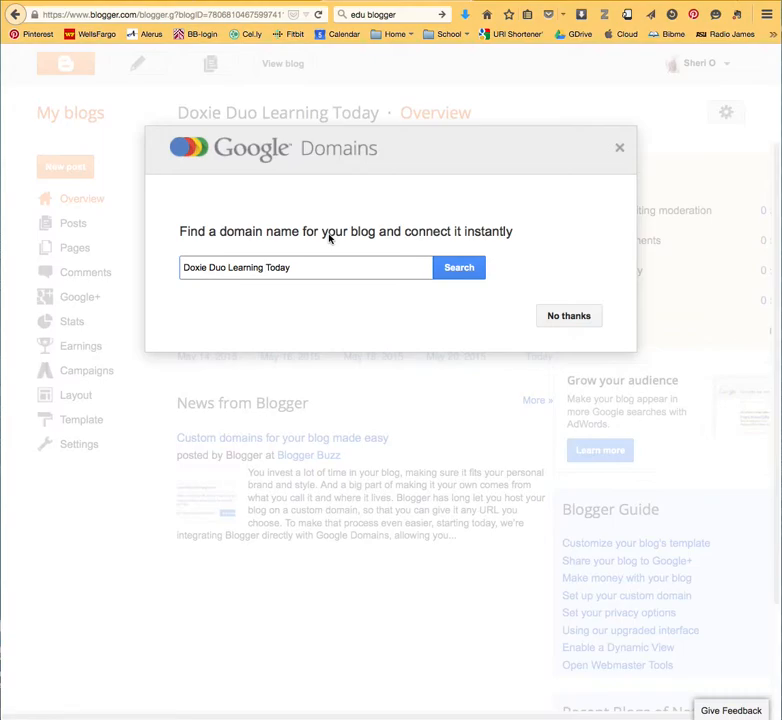
Search Google Domains for custom domains matching "Doxie Duo Learning Today" and close the domain offers without buying.
{"action": "left_click", "coordinate": [466, 269]}
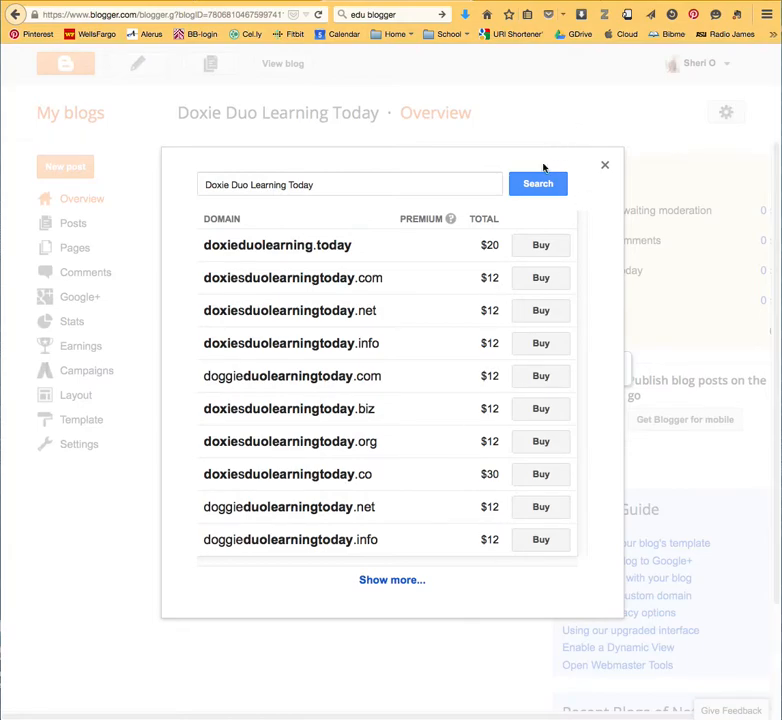
{"action": "left_click", "coordinate": [605, 167]}
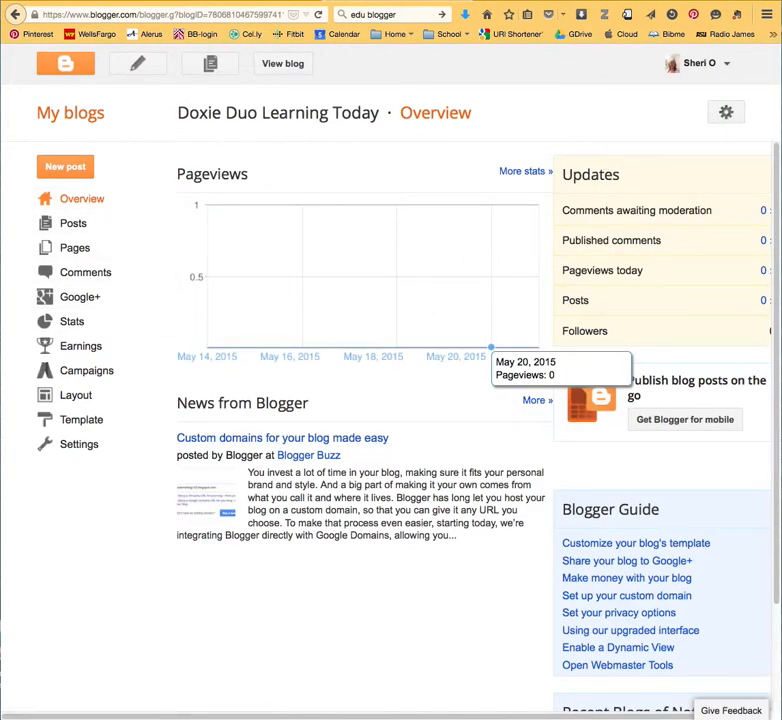
View the Doxie Duo Learning blog, open its template design page and look through the available template styles.
{"action": "left_click", "coordinate": [283, 64]}
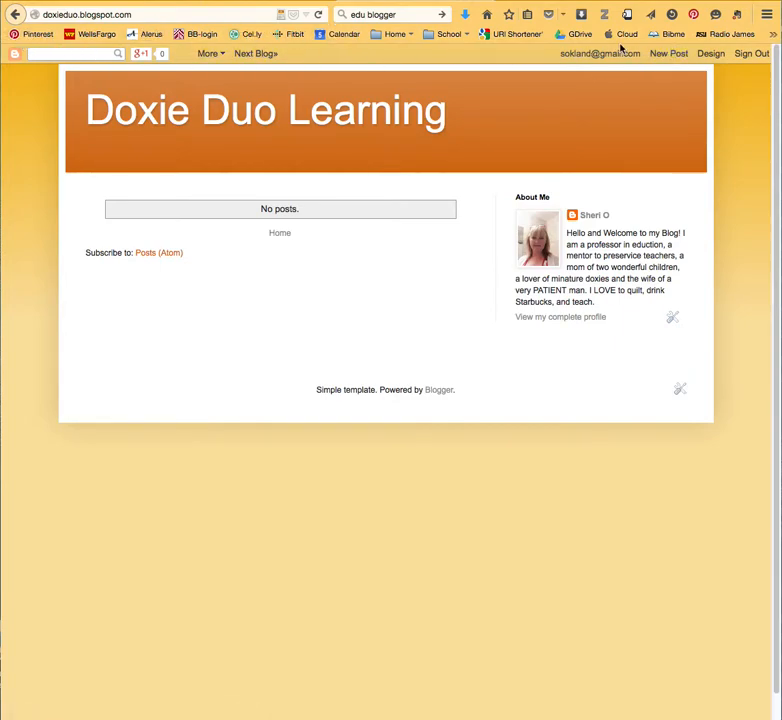
{"action": "left_click", "coordinate": [708, 54]}
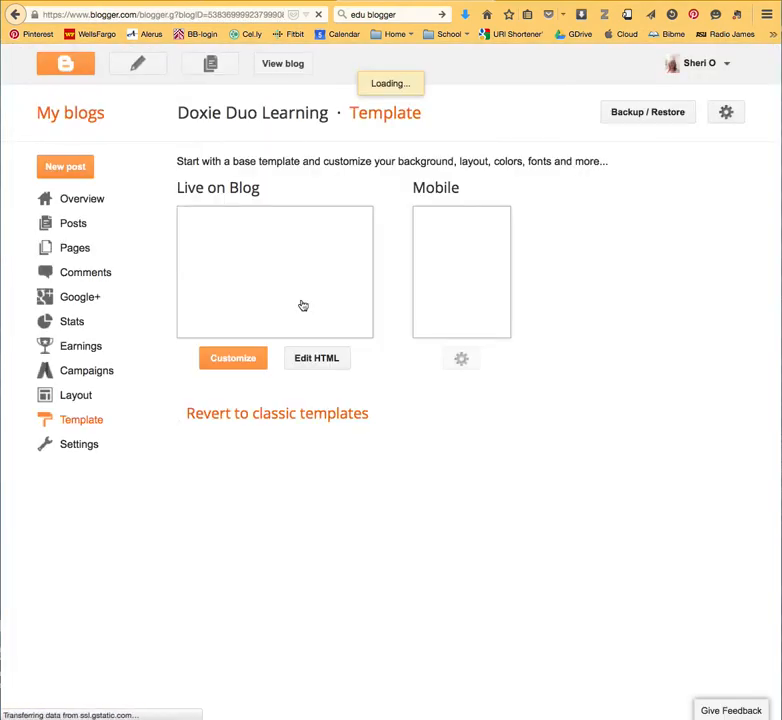
{"action": "mouse_move", "coordinate": [615, 497]}
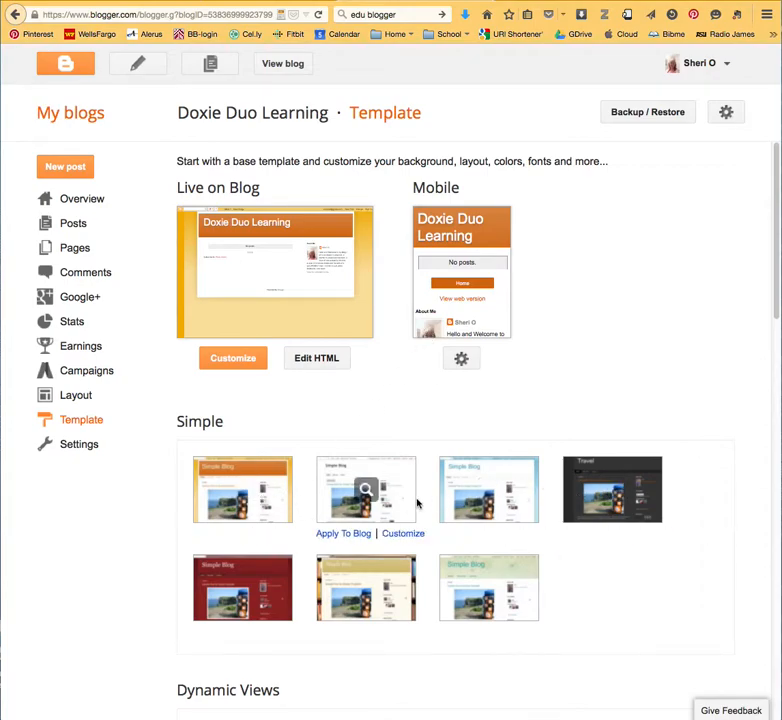
{"action": "scroll", "coordinate": [420, 500], "scroll_direction": "down", "scroll_amount": 2}
{"action": "scroll", "coordinate": [422, 498], "scroll_direction": "down", "scroll_amount": 3}
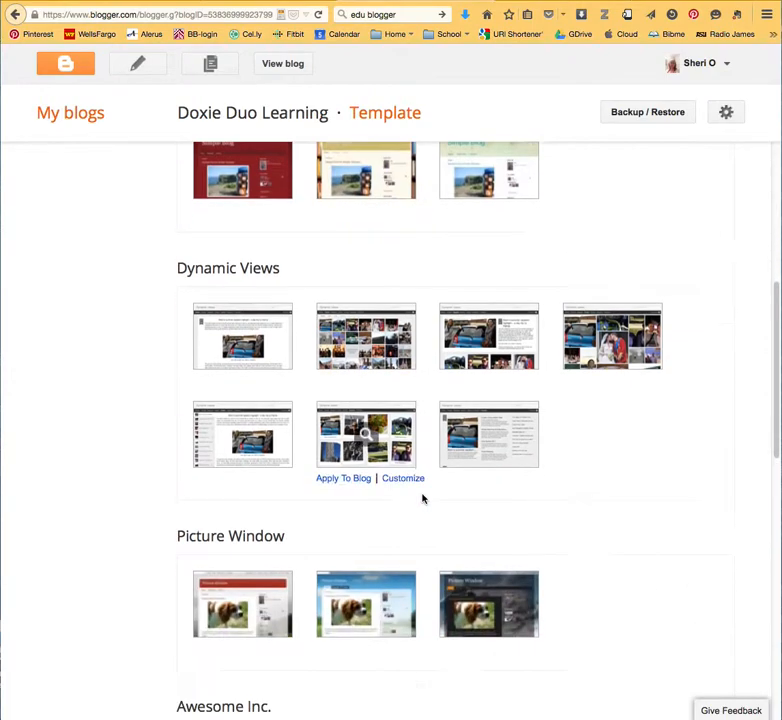
{"action": "scroll", "coordinate": [580, 505], "scroll_direction": "down", "scroll_amount": 10}
{"action": "scroll", "coordinate": [239, 318], "scroll_direction": "up", "scroll_amount": 4}
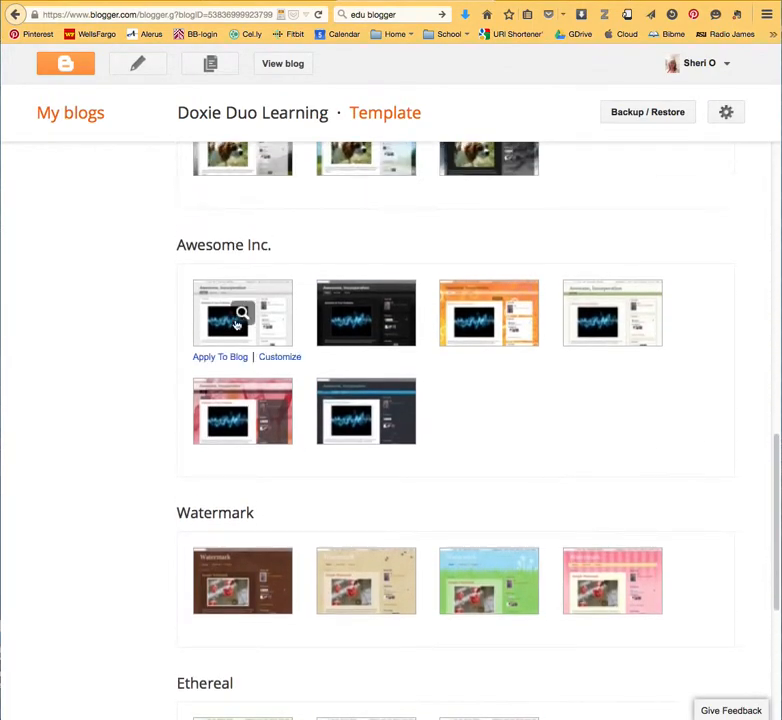
{"action": "scroll", "coordinate": [300, 332], "scroll_direction": "up", "scroll_amount": 6}
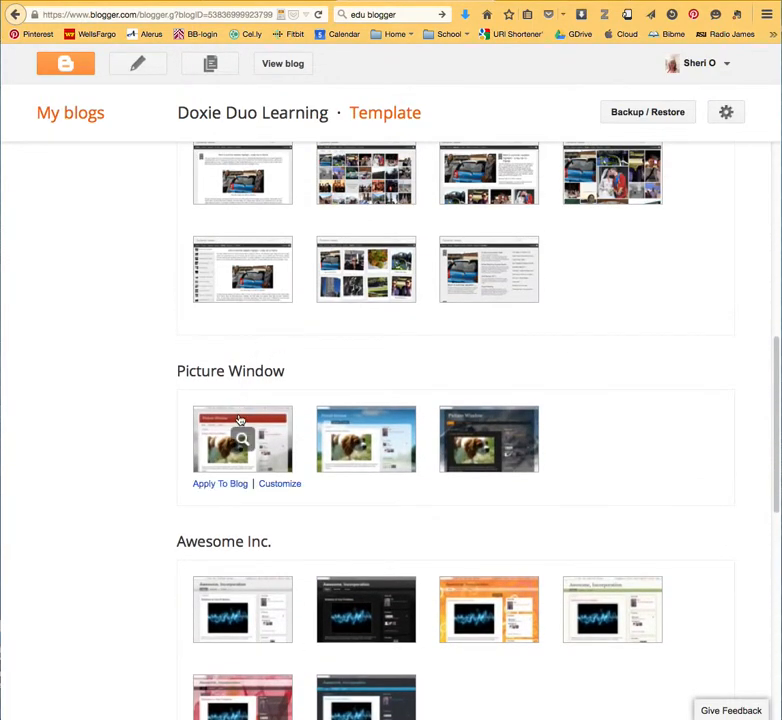
{"action": "scroll", "coordinate": [270, 363], "scroll_direction": "up", "scroll_amount": 8}
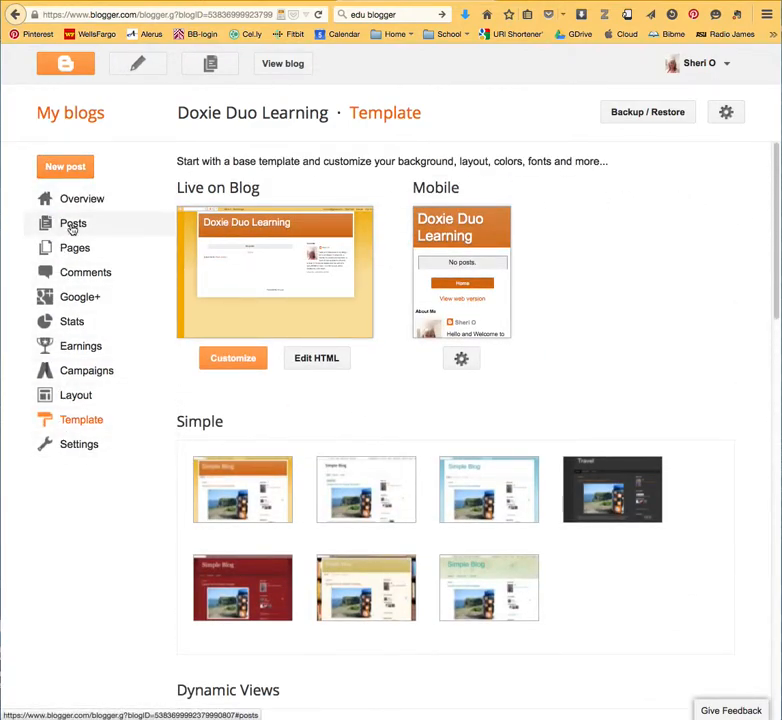
Start a new post on the Doxie Duo Learning blog titled "Welcome to my Doxie Duo Blog".
{"action": "left_click", "coordinate": [71, 168]}
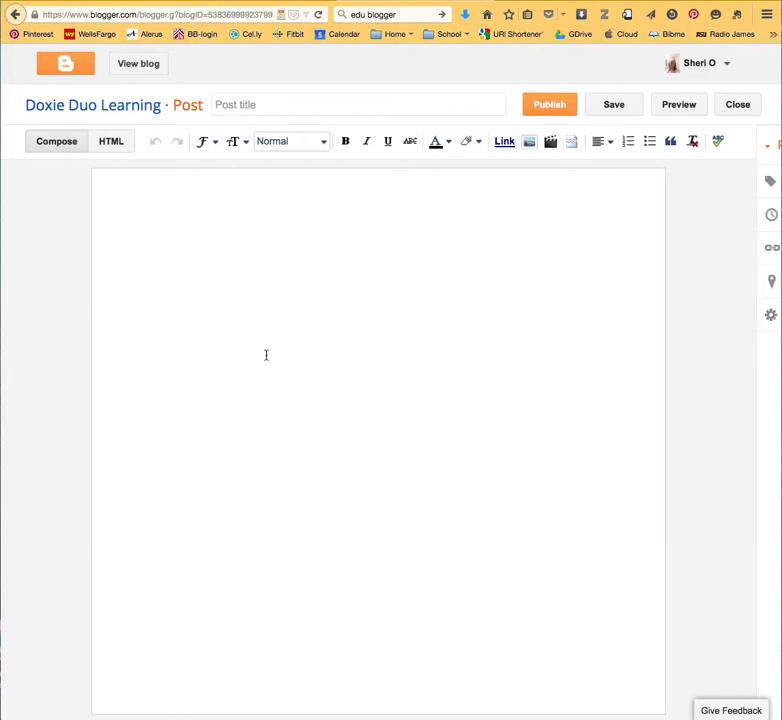
{"action": "left_click", "coordinate": [251, 99]}
{"action": "type", "text": "Welcome to my Do"}
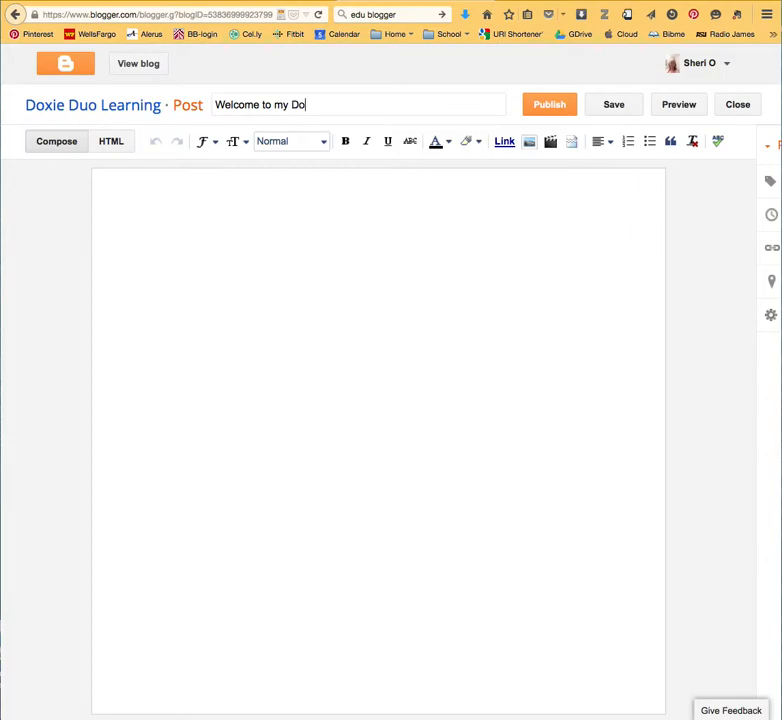
{"action": "type", "text": "xie Duo Blog"}
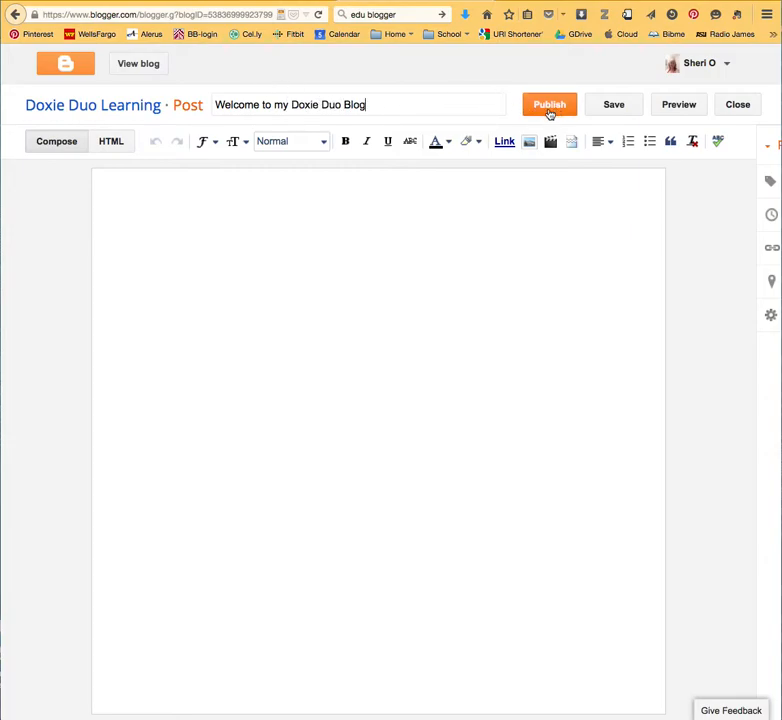
Place the cursor in the post body, and resize and move the browser window so the post settings show.
{"action": "left_click", "coordinate": [157, 223]}
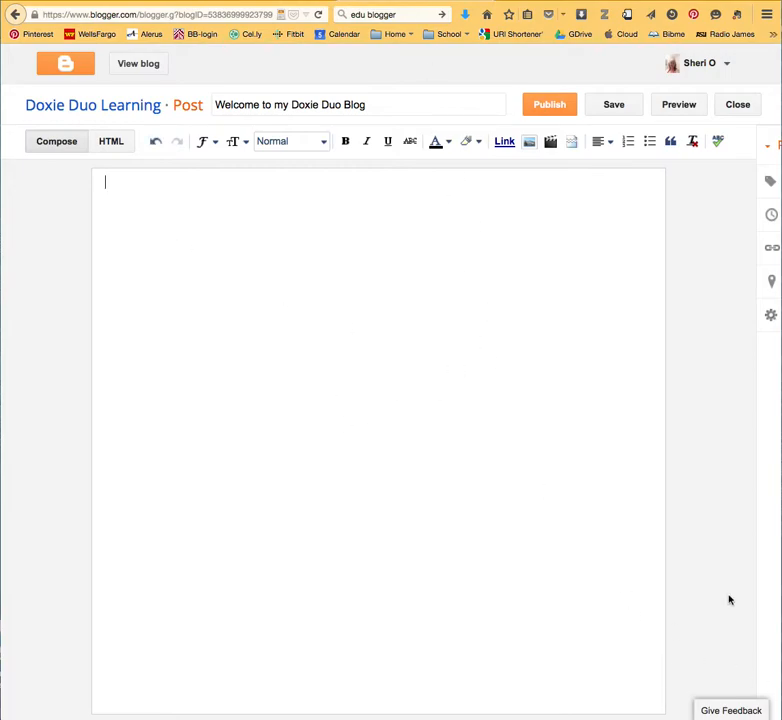
{"action": "left_click_drag", "start_coordinate": [779, 717], "coordinate": [781, 586]}
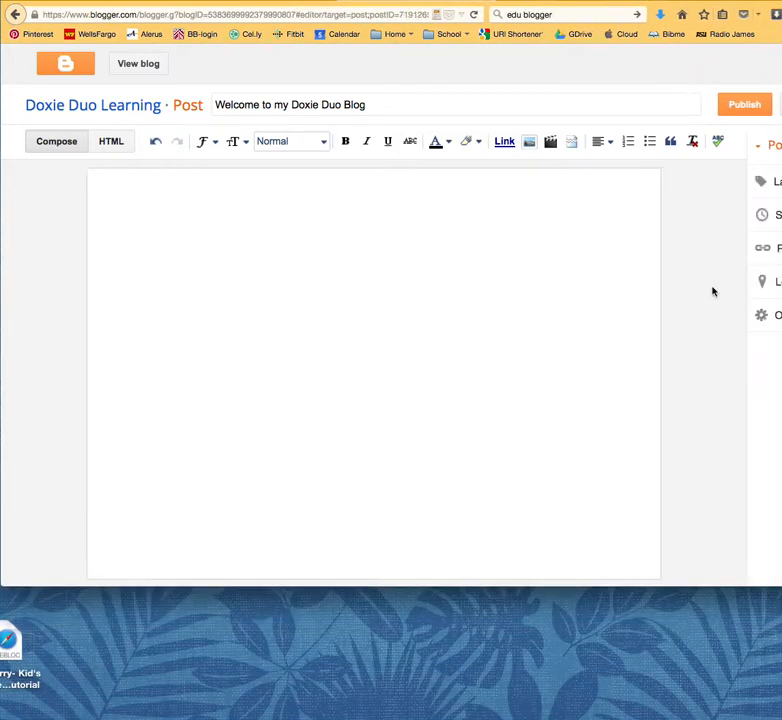
{"action": "left_click_drag", "start_coordinate": [711, 1], "coordinate": [625, 1]}
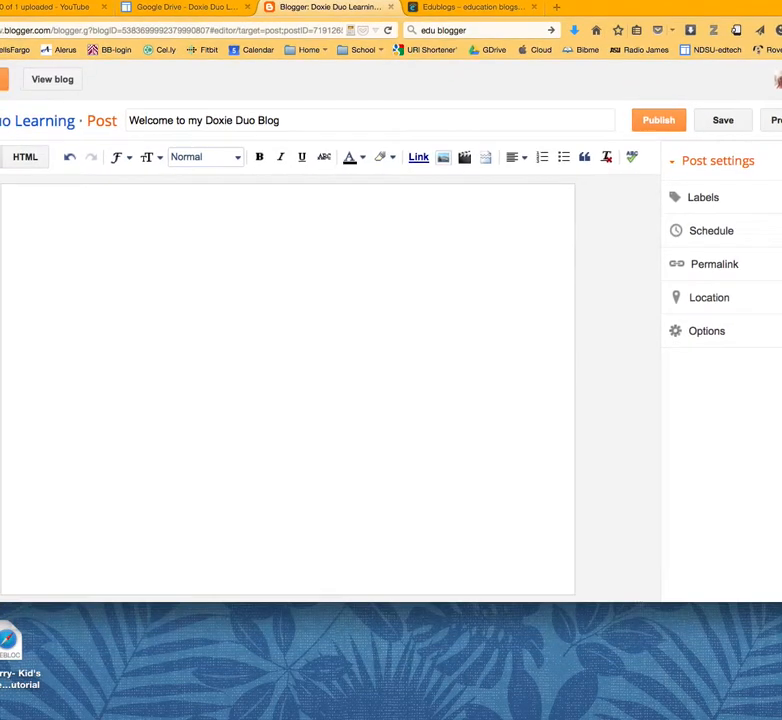
Write "Hello Everyone," and below it "Welcome to my blog. I hope you will enjoy the learning that I share on this blog." in the post body.
{"action": "type", "text": "Hello Ev"}
{"action": "type", "text": "ryone, "}
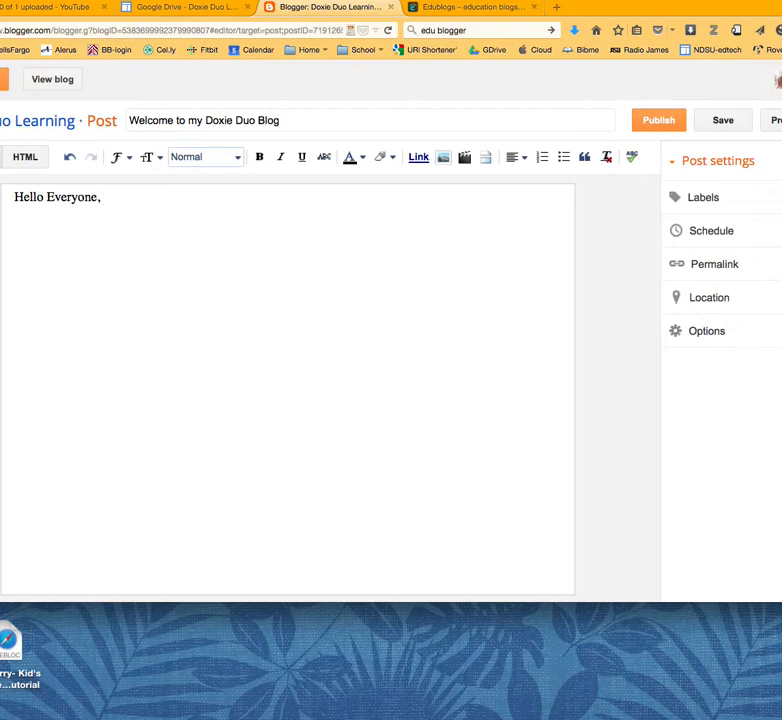
{"action": "type", "text": "Welcome to m"}
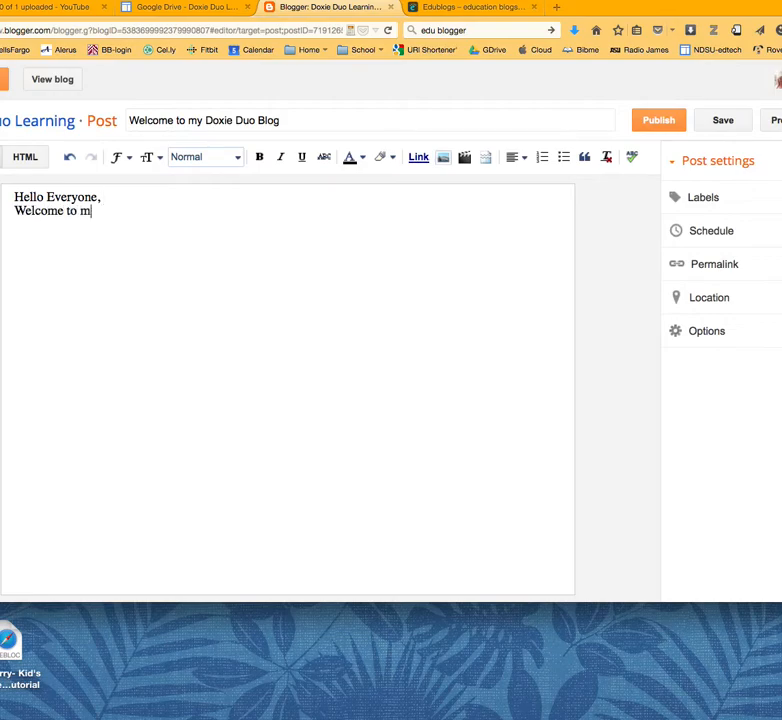
{"action": "type", "text": "y blog. I hop"}
{"action": "key", "text": "BackSpace"}
{"action": "key", "text": "BackSpace"}
{"action": "key", "text": "BackSpace"}
{"action": "key", "text": "BackSpace"}
{"action": "key", "text": "BackSpace"}
{"action": "key", "text": "BackSpace"}
{"action": "type", "text": "I hope y"}
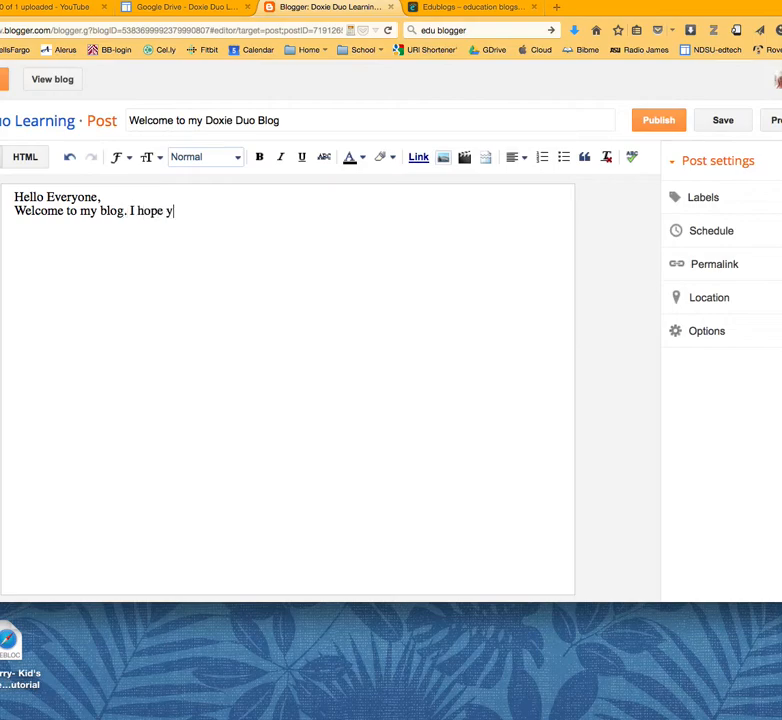
{"action": "type", "text": "ou will enjoy t"}
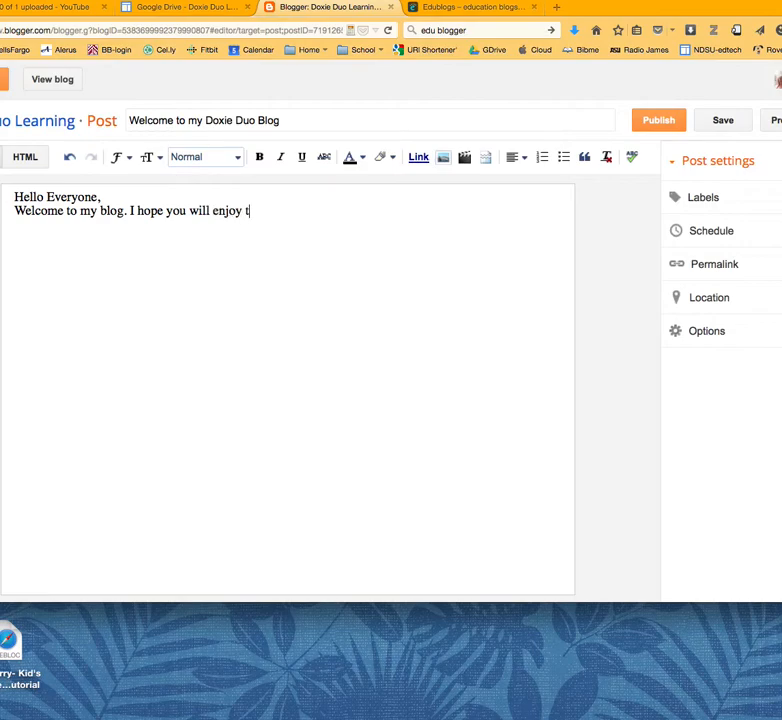
{"action": "type", "text": "he learning that I"}
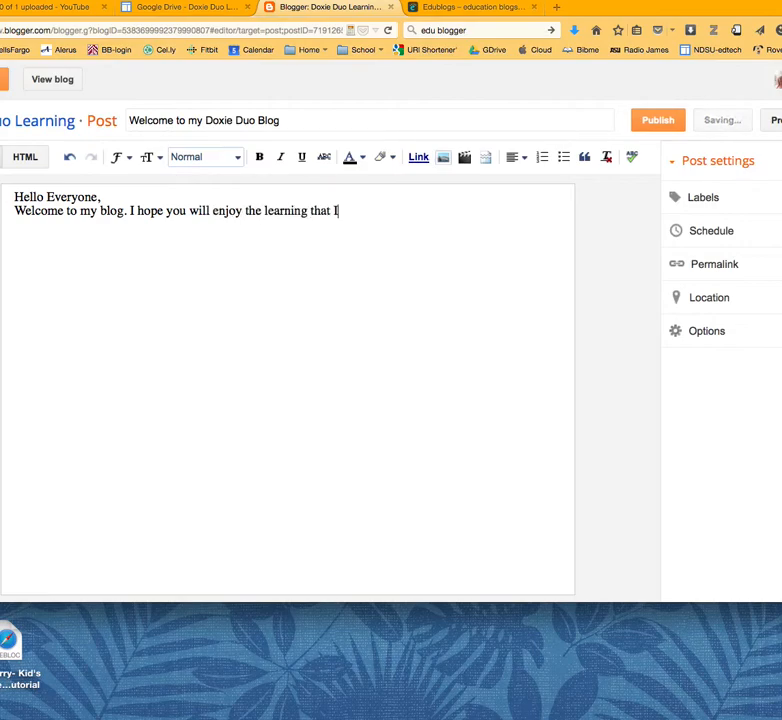
{"action": "type", "text": " share on this "}
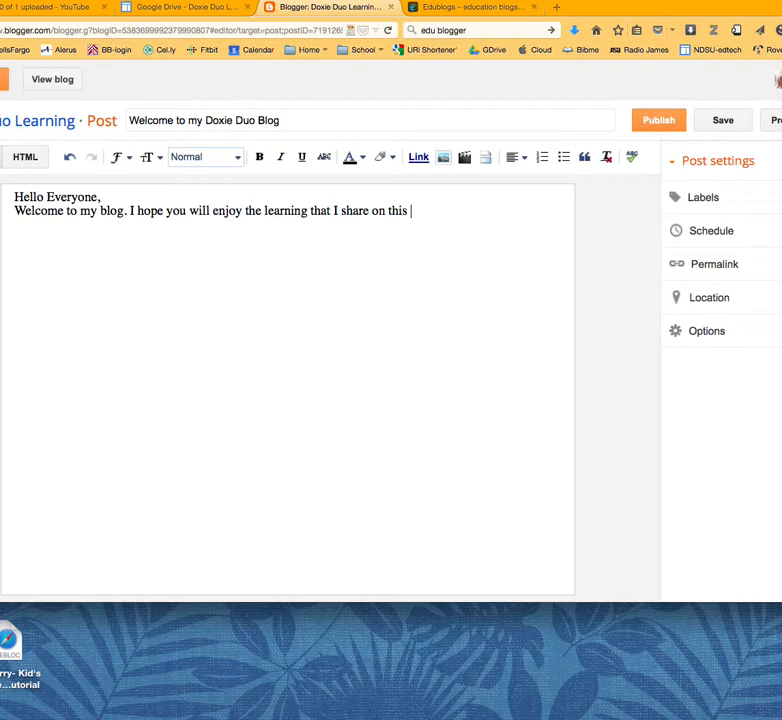
{"action": "type", "text": "blog."}
Add the label "welcome" to the post, resizing the browser window so the whole labels field shows.
{"action": "left_click", "coordinate": [704, 198]}
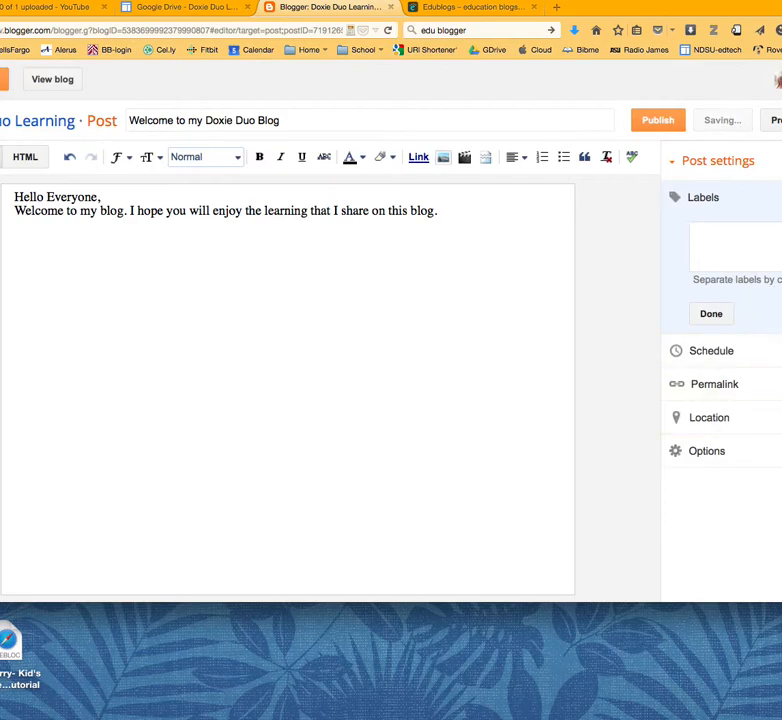
{"action": "left_click_drag", "start_coordinate": [781, 602], "coordinate": [780, 617]}
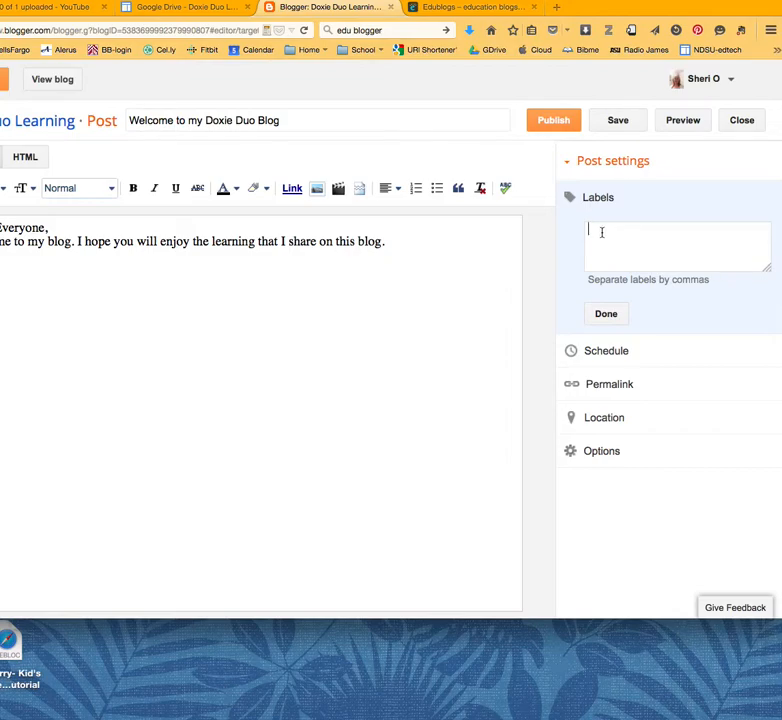
{"action": "type", "text": "welcome"}
{"action": "left_click", "coordinate": [605, 314]}
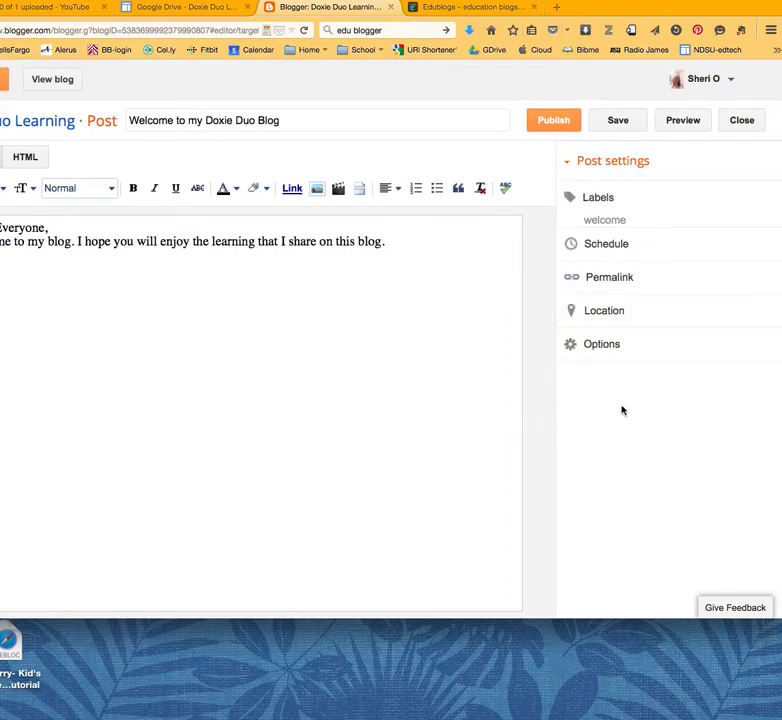
Open the post's reader comment, compose mode and line break options, and publish the welcome post.
{"action": "left_click", "coordinate": [592, 353]}
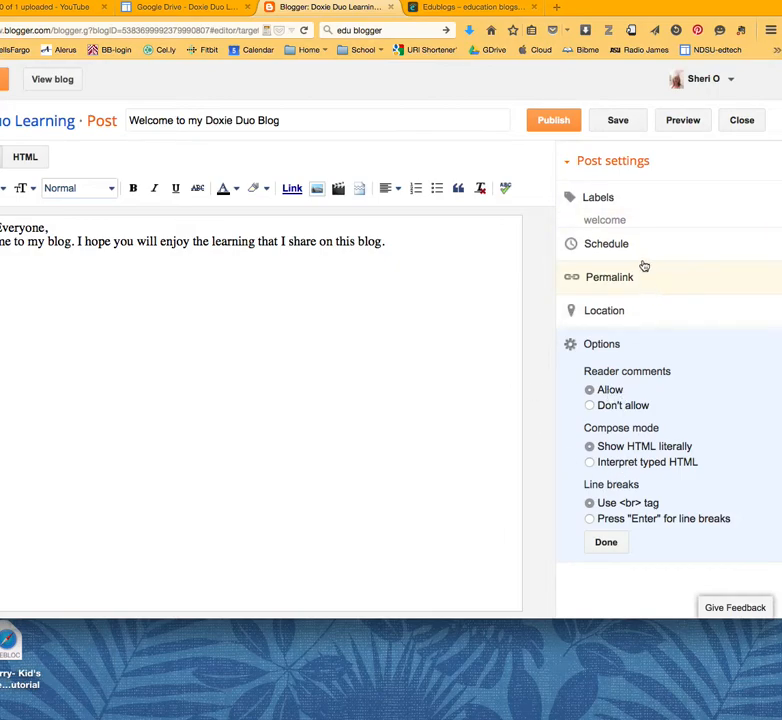
{"action": "left_click", "coordinate": [618, 125]}
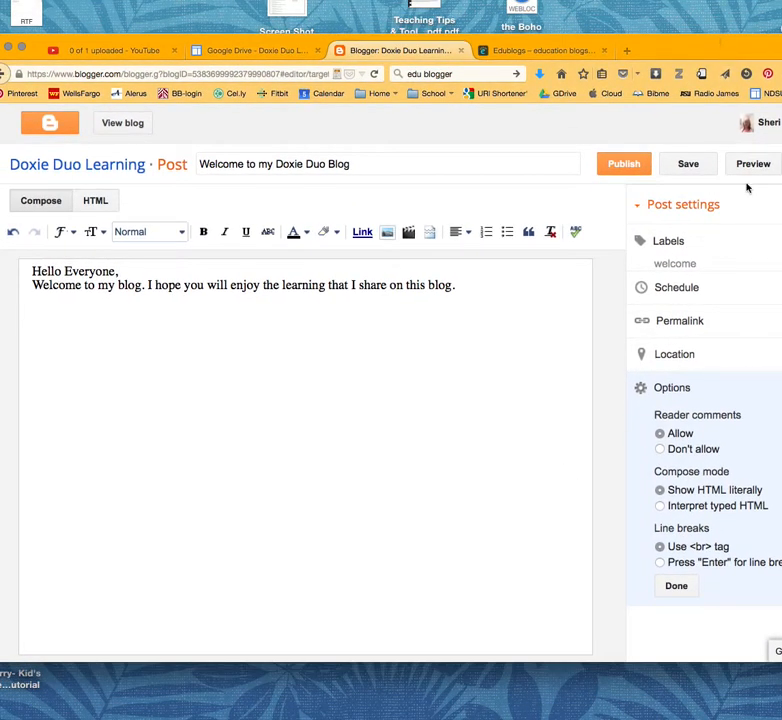
{"action": "left_click", "coordinate": [624, 163]}
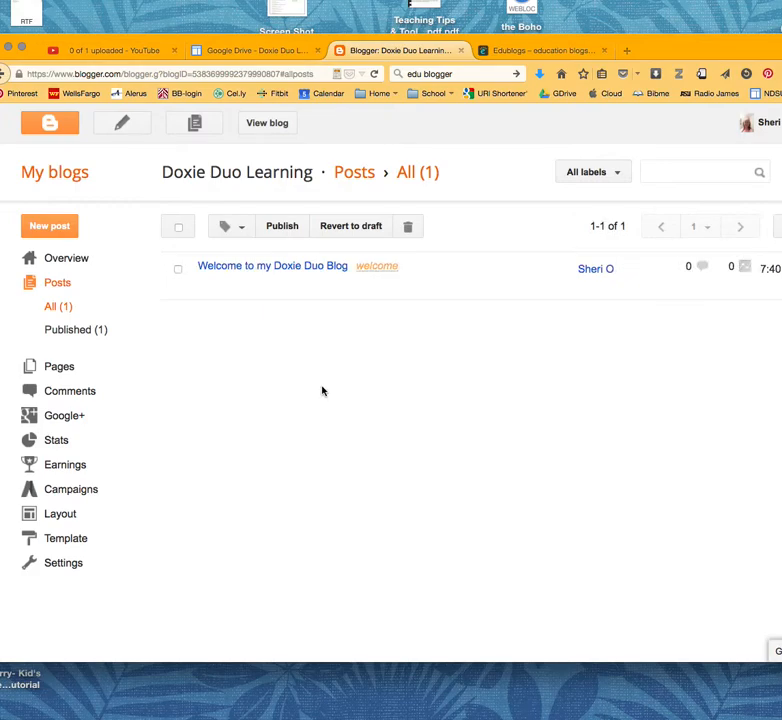
View the live Doxie Duo Learning blog with the published welcome post, and go from it to the template design page.
{"action": "mouse_move", "coordinate": [204, 267]}
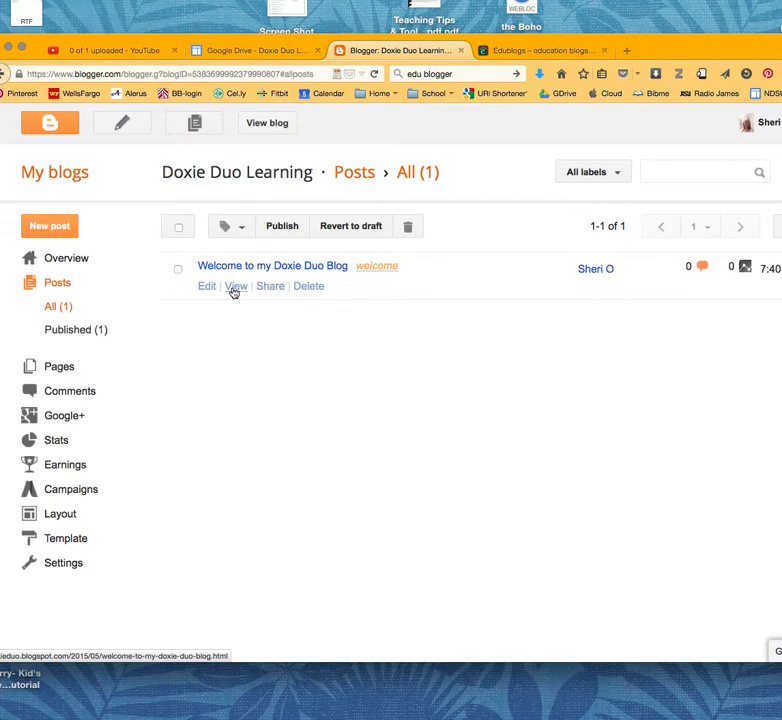
{"action": "left_click", "coordinate": [267, 122]}
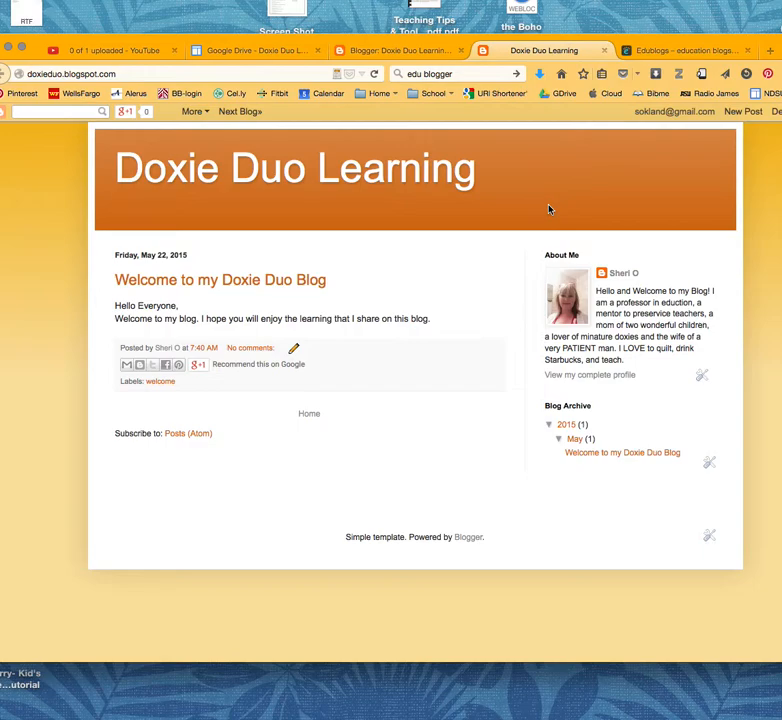
{"action": "left_click", "coordinate": [779, 112]}
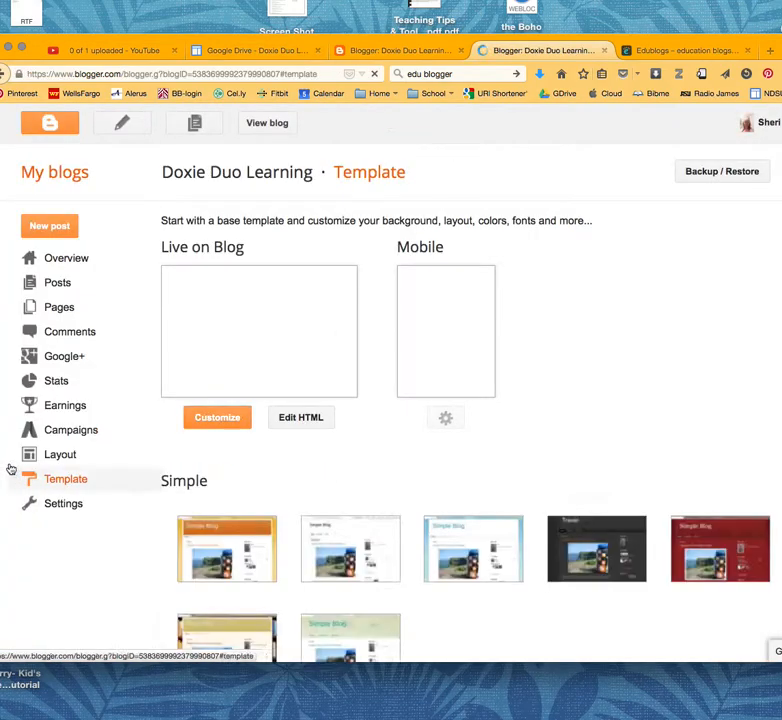